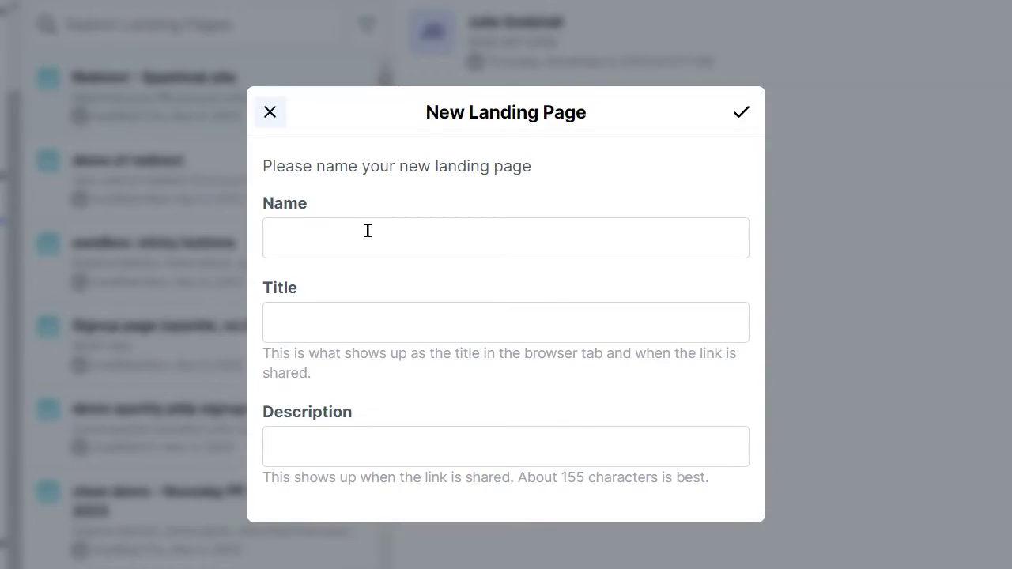
After the talking-head intro, start a new landing page and focus its Name field.
left_click(367, 230)
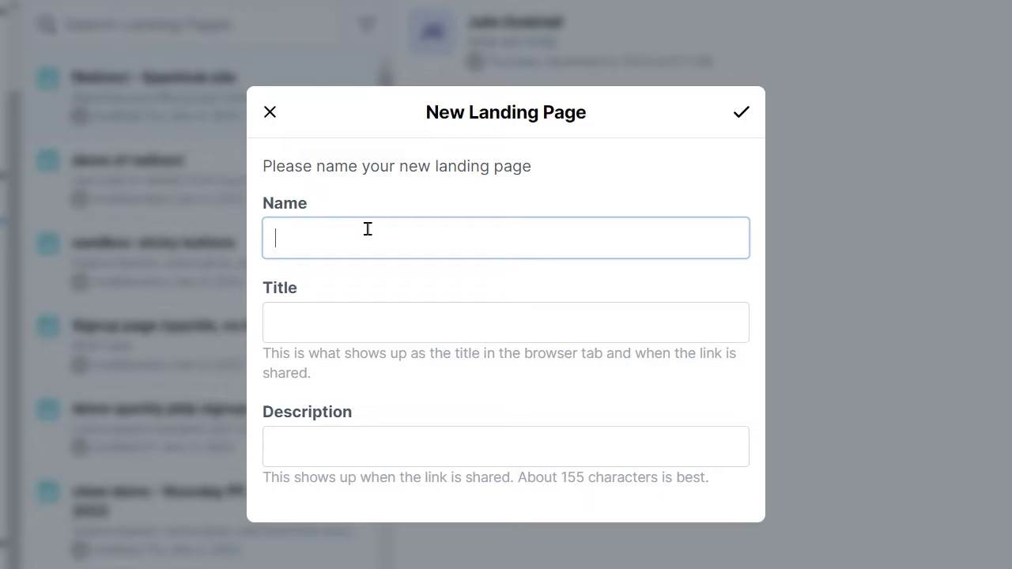
Create landing page 'Redirect - Sparkhub home page', titled 'Sparkhub', described 'Power up your PB account!'.
type("Redirect - Sparkhub home page")
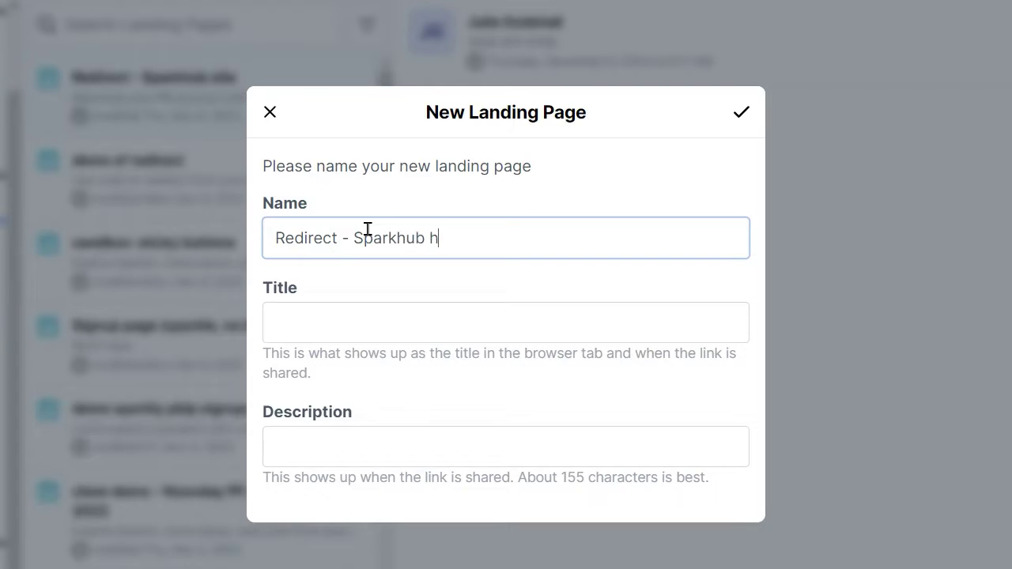
key("Tab")
type("Sparkhub")
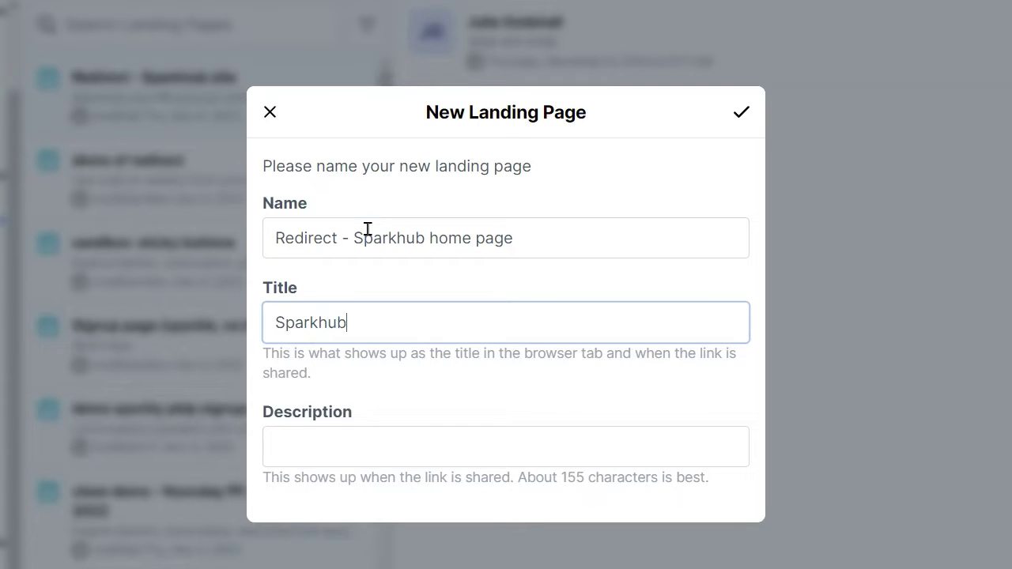
key("Tab")
type("Power up ")
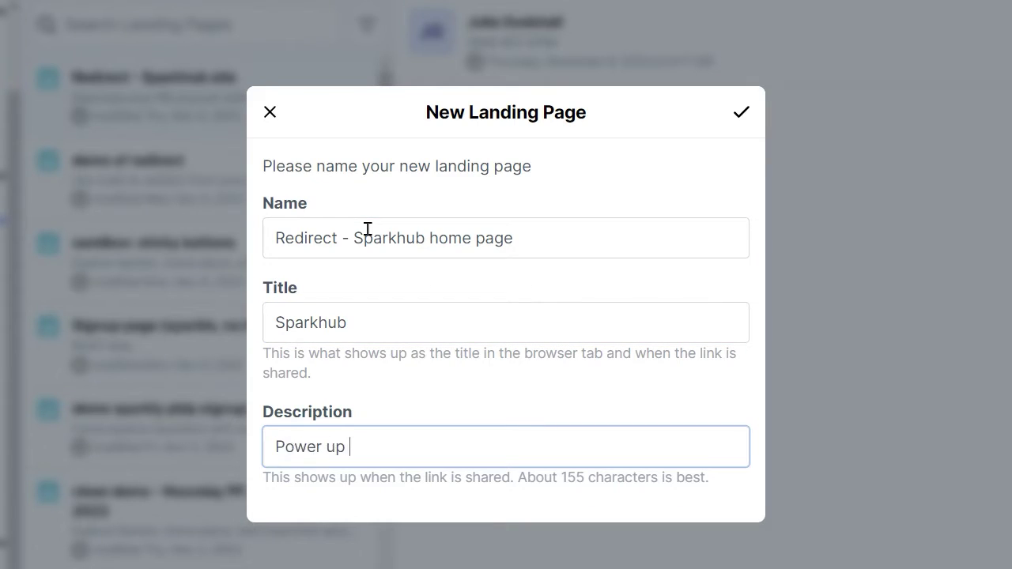
type("your PB account!")
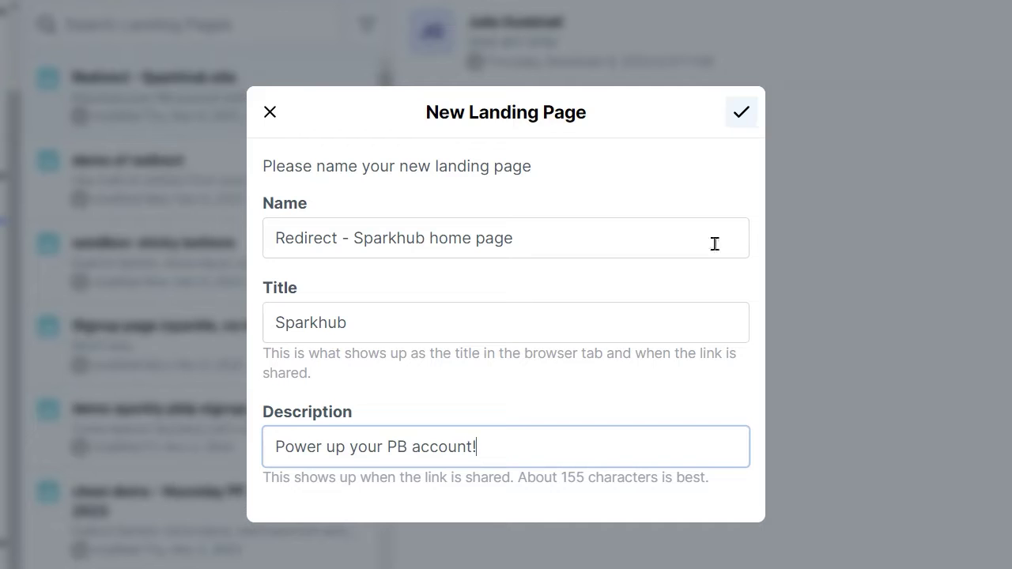
key("Return")
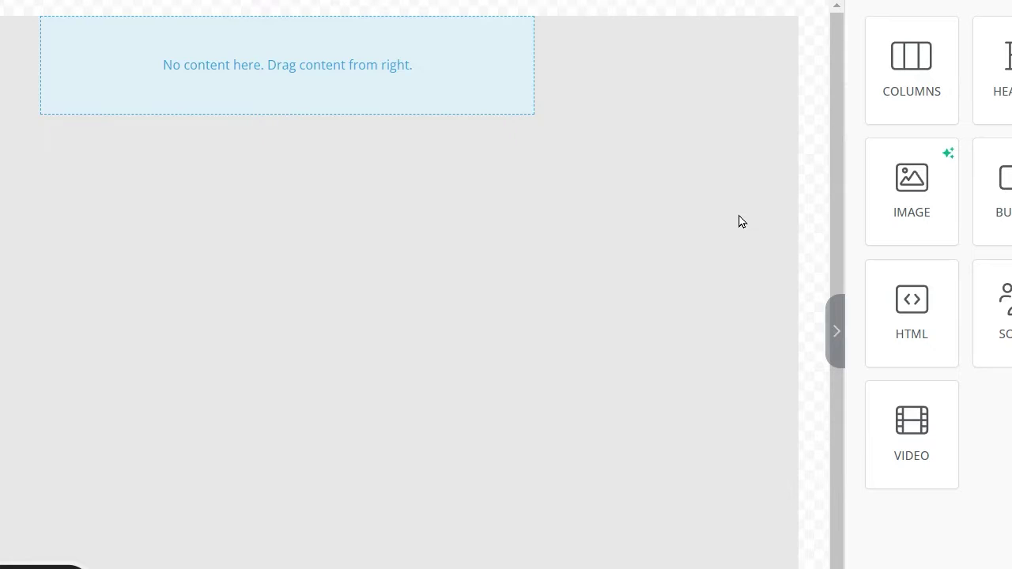
Add an HTML block and replace its sample code with the pasted 5-second redirect script.
left_click_drag(906, 332, 140, 45)
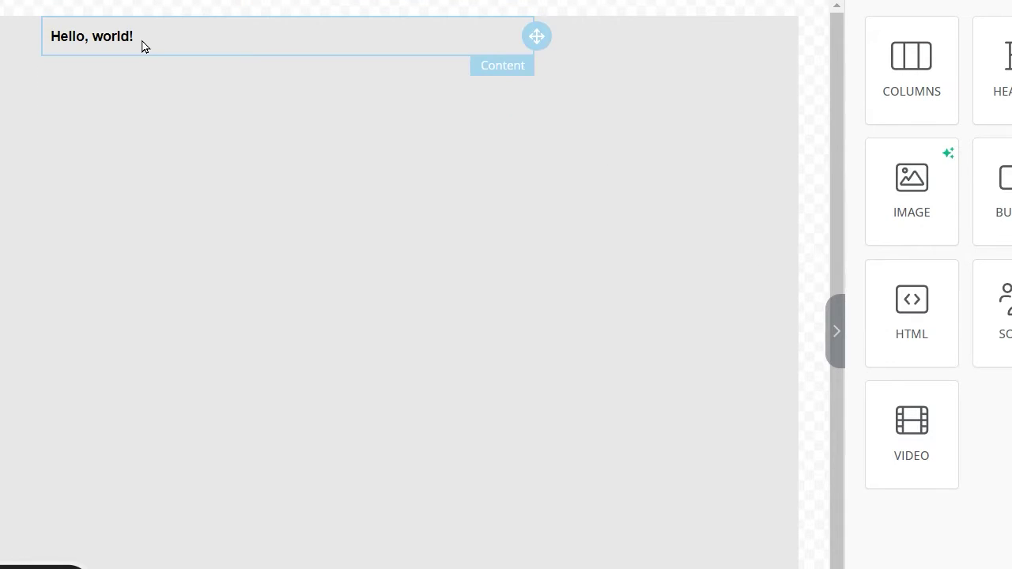
key("ctrl+a")
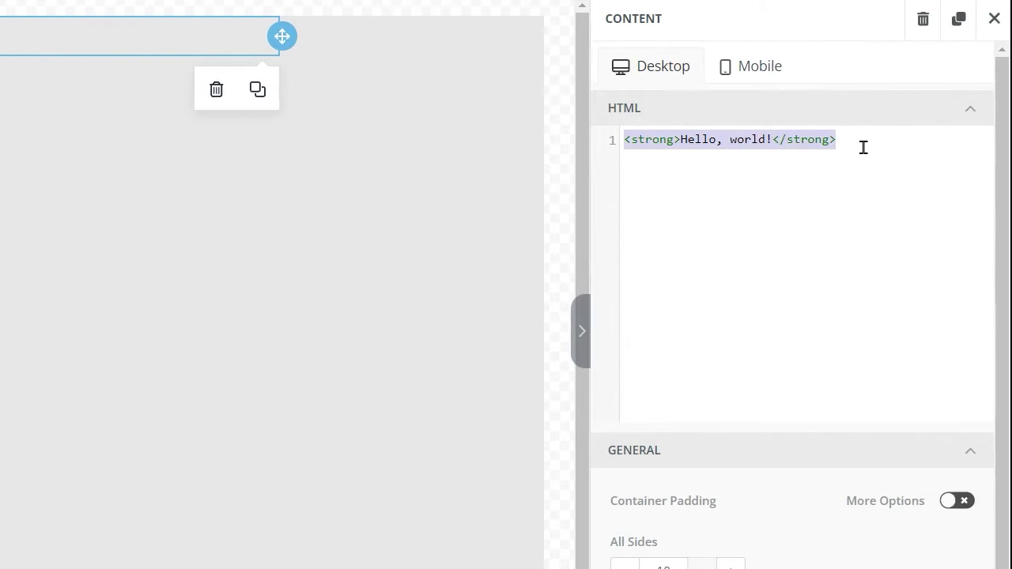
type("<script type=\"text/javascript\">     function Redirect()     {  window.location=\"https://youtu.be/n9o2rhTUS48?si=ARATQI19MToL2gaa\";     }     document.write(\"\");     setTimeout('Redirect()', 5000); </script>")
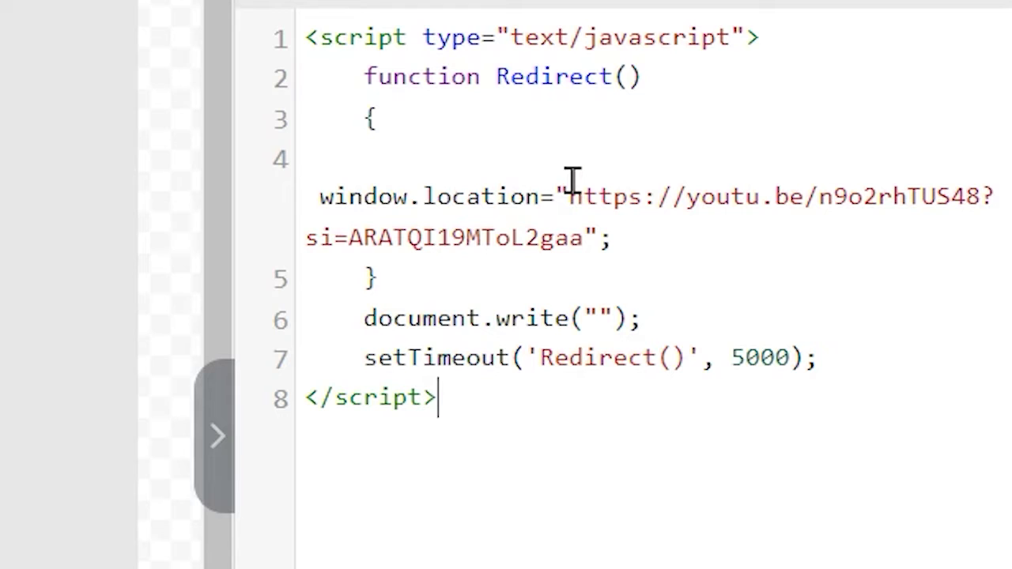
left_click_drag(570, 195, 584, 238)
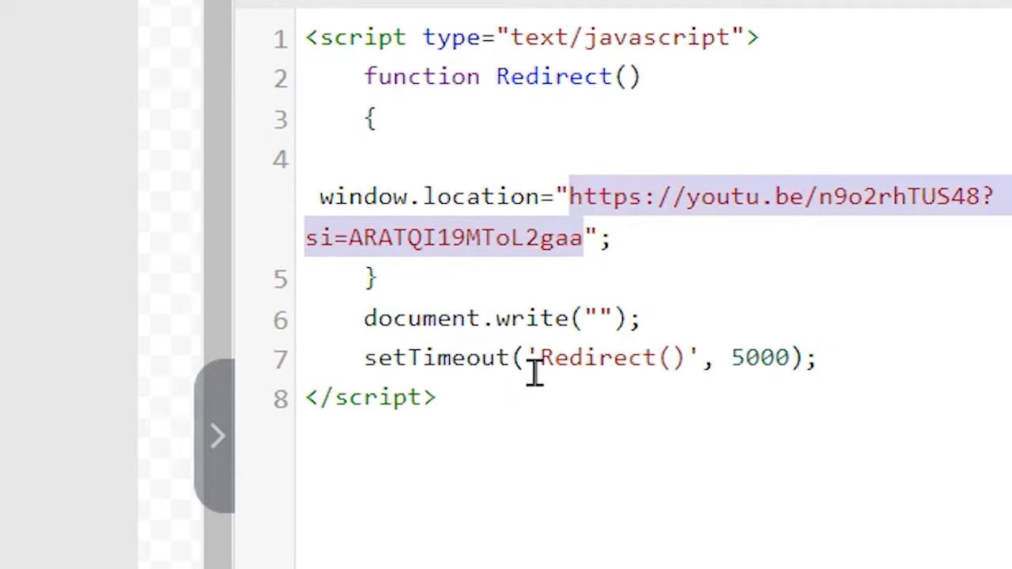
type("https://sparkhub.app")
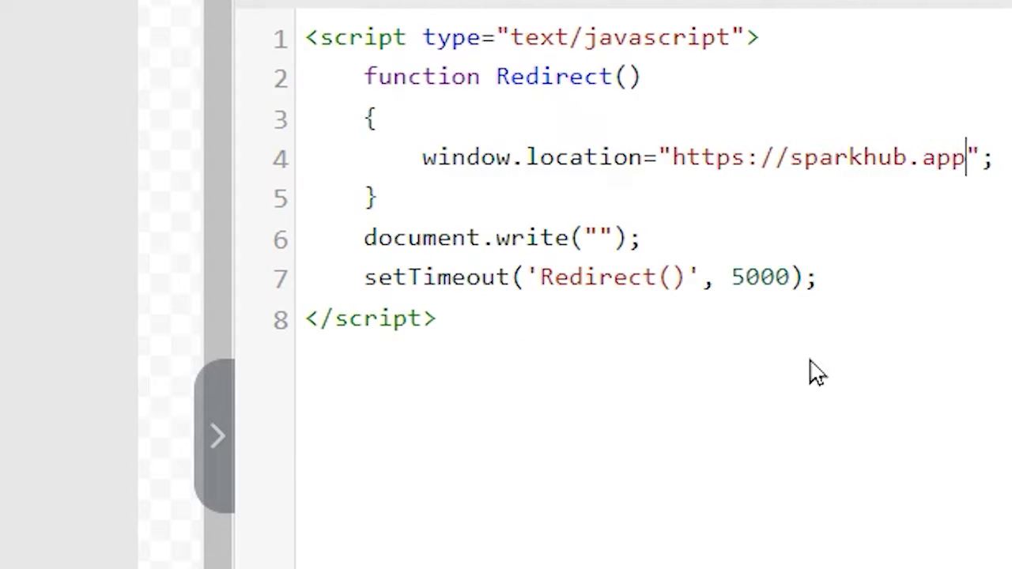
double_click(438, 285)
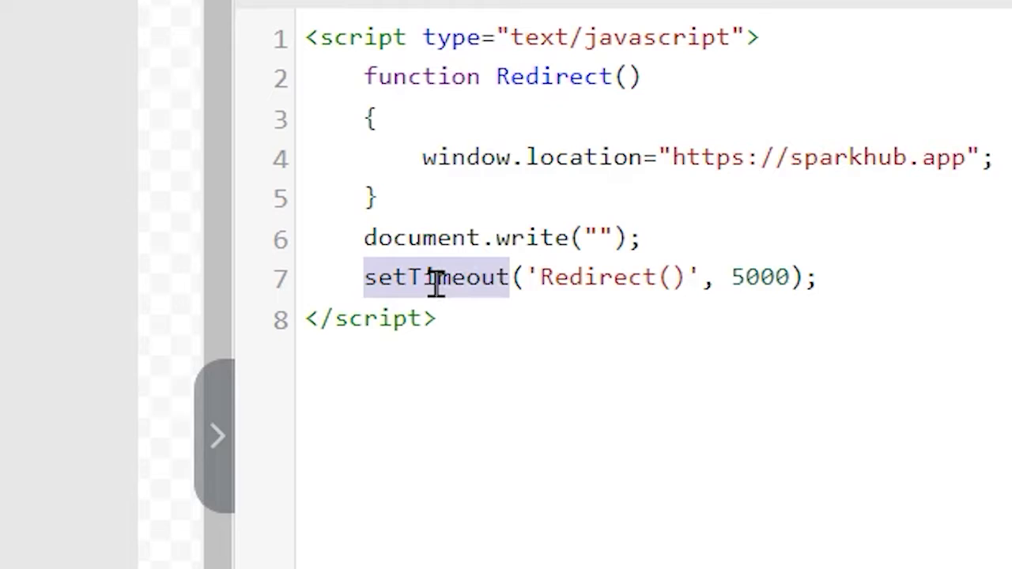
left_click(767, 255)
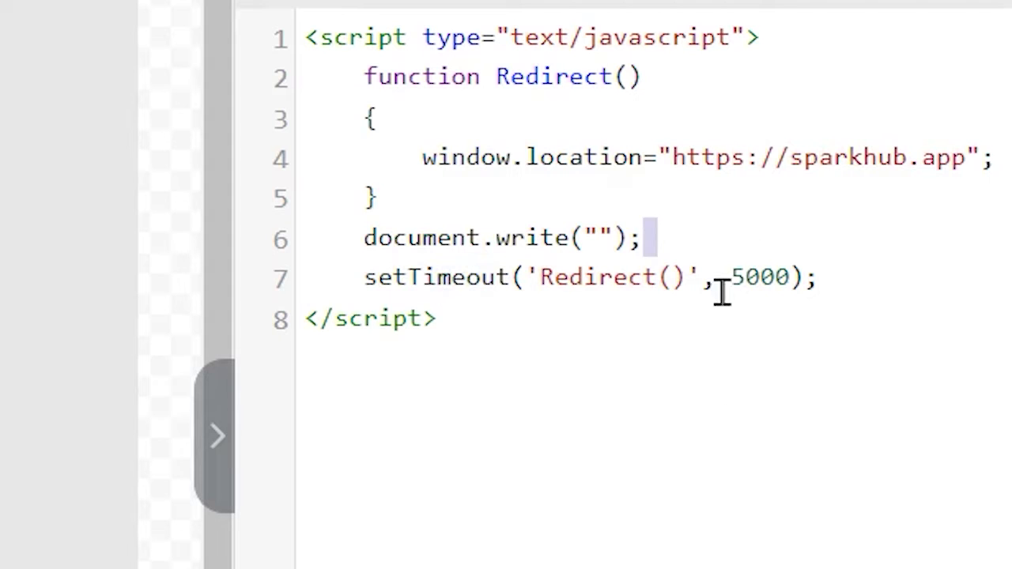
double_click(744, 278)
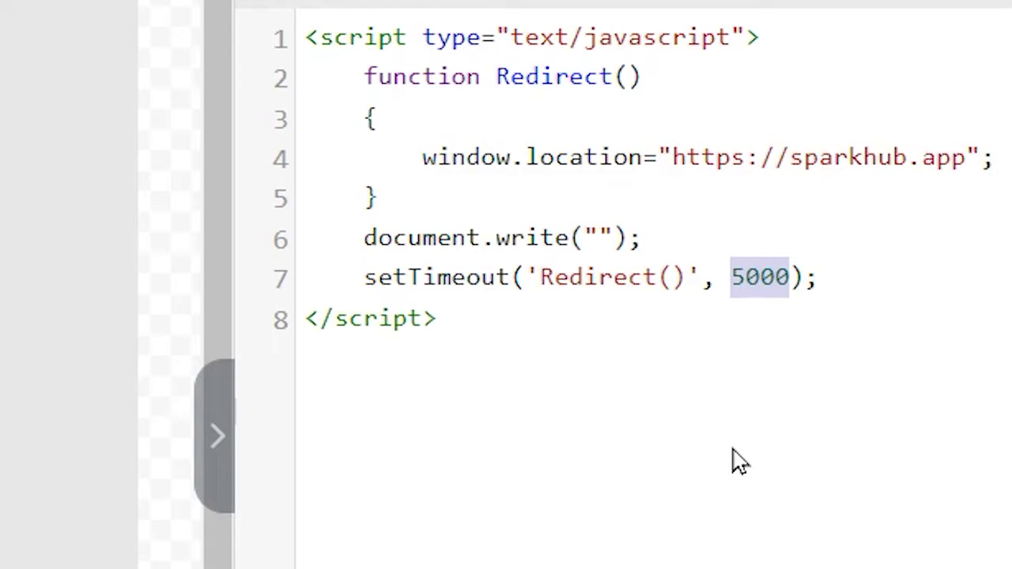
left_click(762, 253)
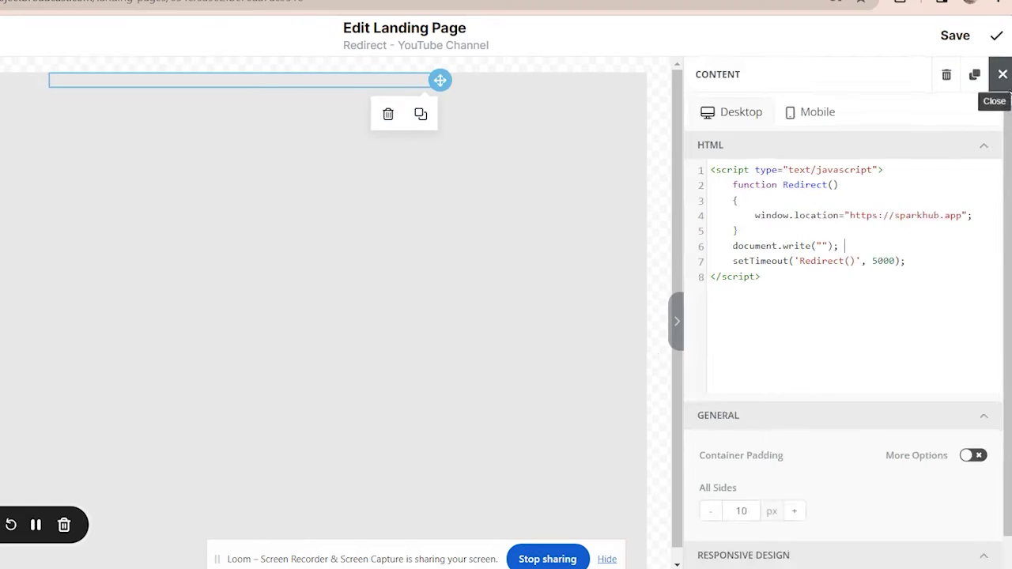
left_click(1004, 72)
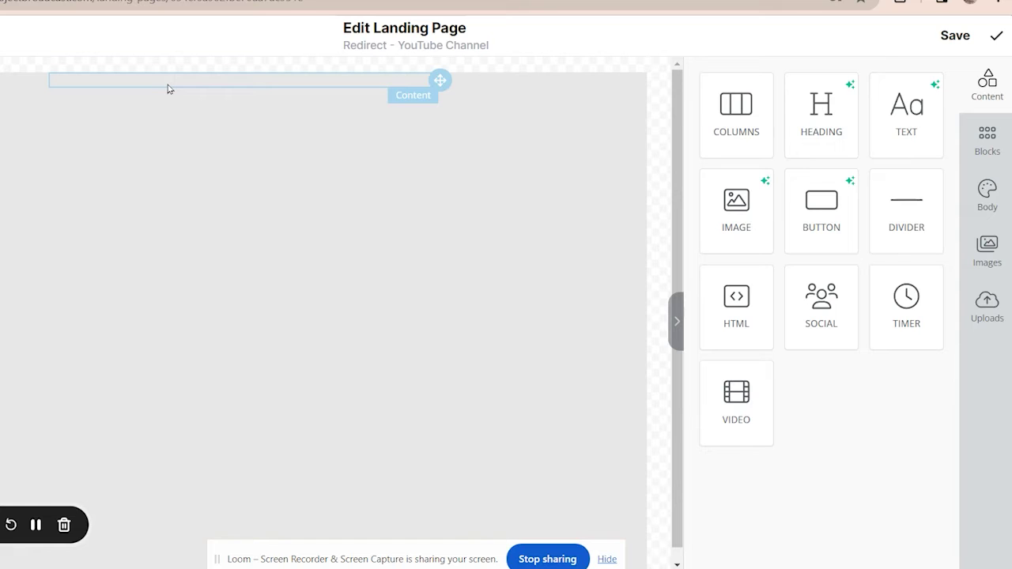
Add a centred text block reading 'You'll be taken to my website in 5 seconds!'.
left_click_drag(906, 110, 264, 97)
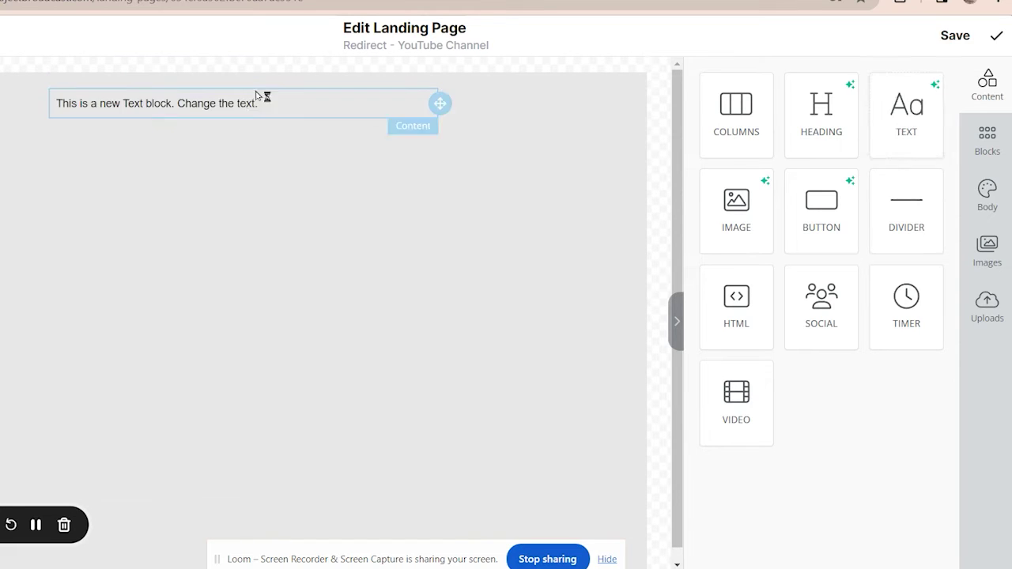
triple_click(244, 102)
type("You'll be taken to my You")
key("BackSpace")
key("BackSpace")
key("BackSpace")
type("website in 5 seconds!")
left_click(920, 385)
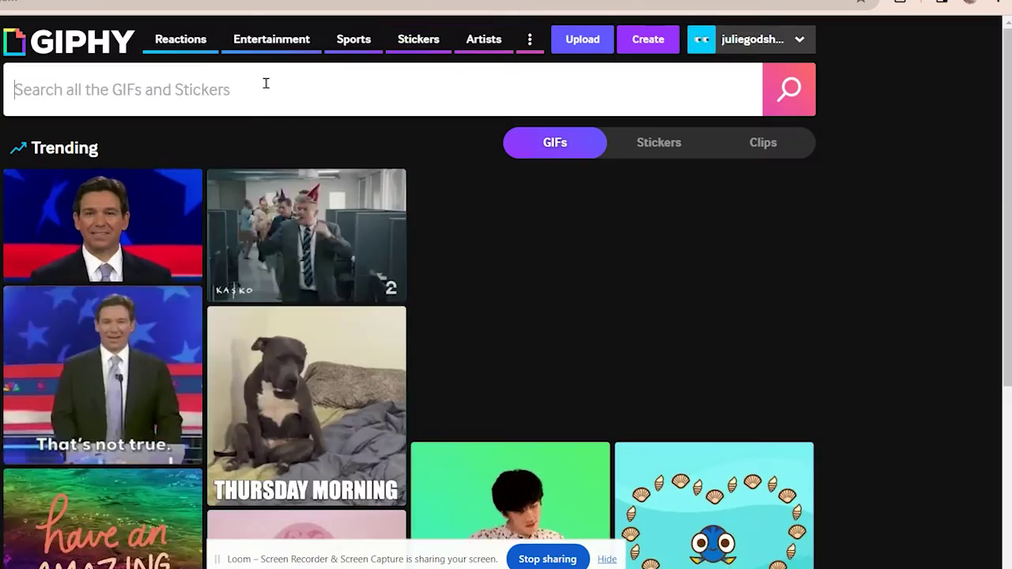
Add an image block using a GIPHY 'just you wait' GIF link, then save the page.
type("just you wait")
key("Return")
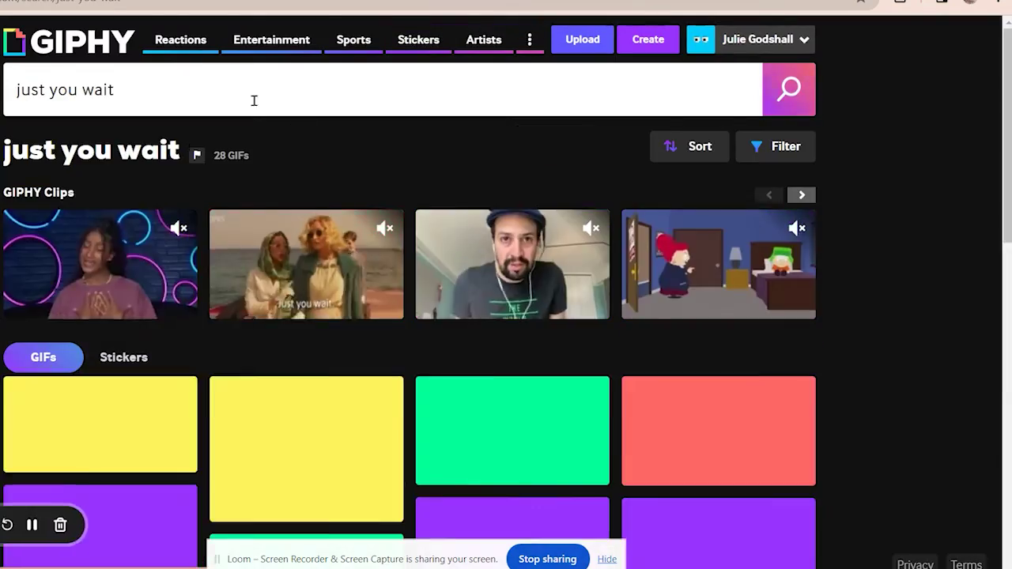
scroll(253, 100, "down", 10)
scroll(506, 317, "down", 3)
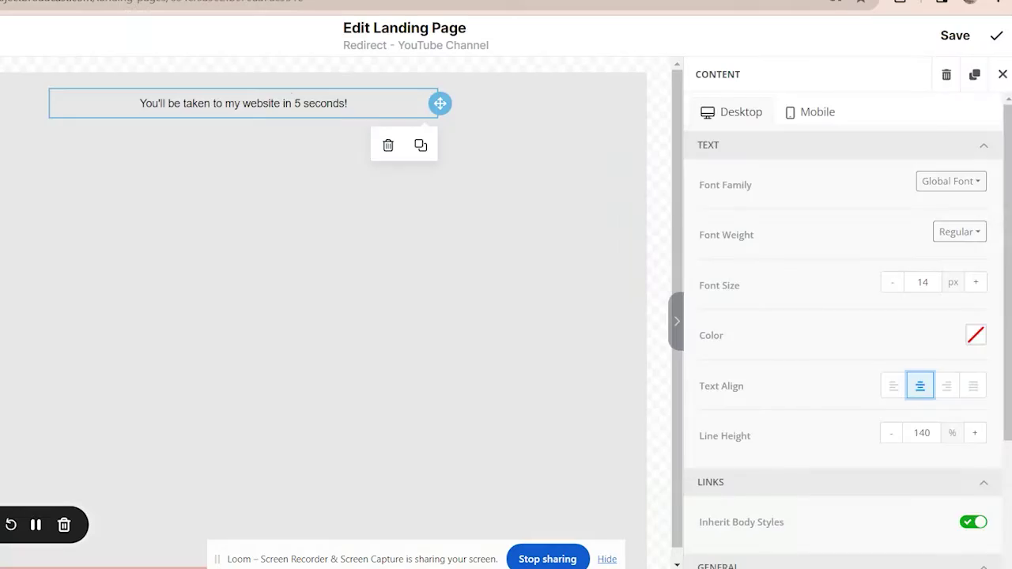
left_click_drag(736, 210, 244, 174)
scroll(798, 467, "down", 1)
triple_click(790, 445)
type("https://media.giphy.com/media/by3FqMbVqqfhS/giphy.gif")
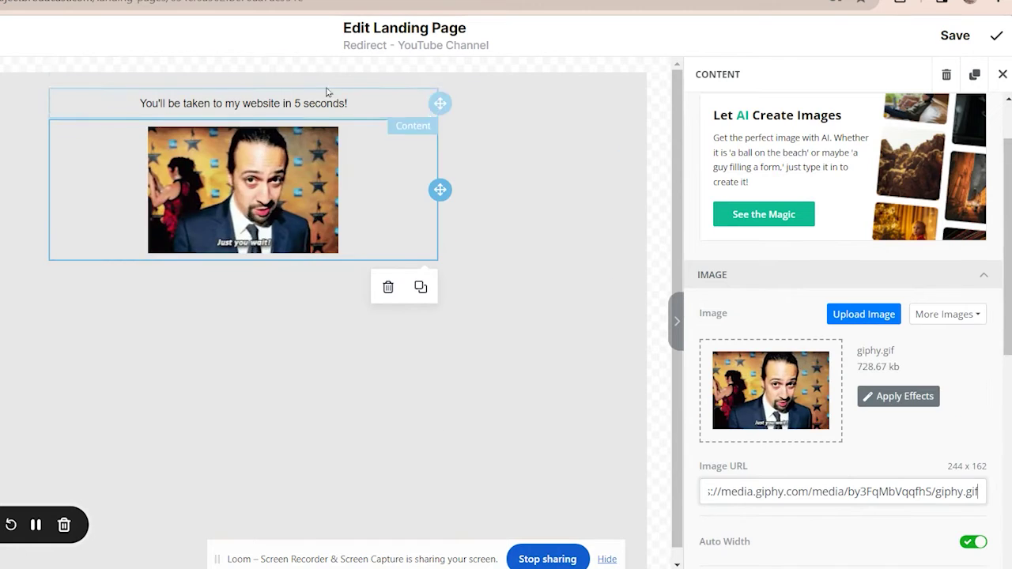
left_click(997, 37)
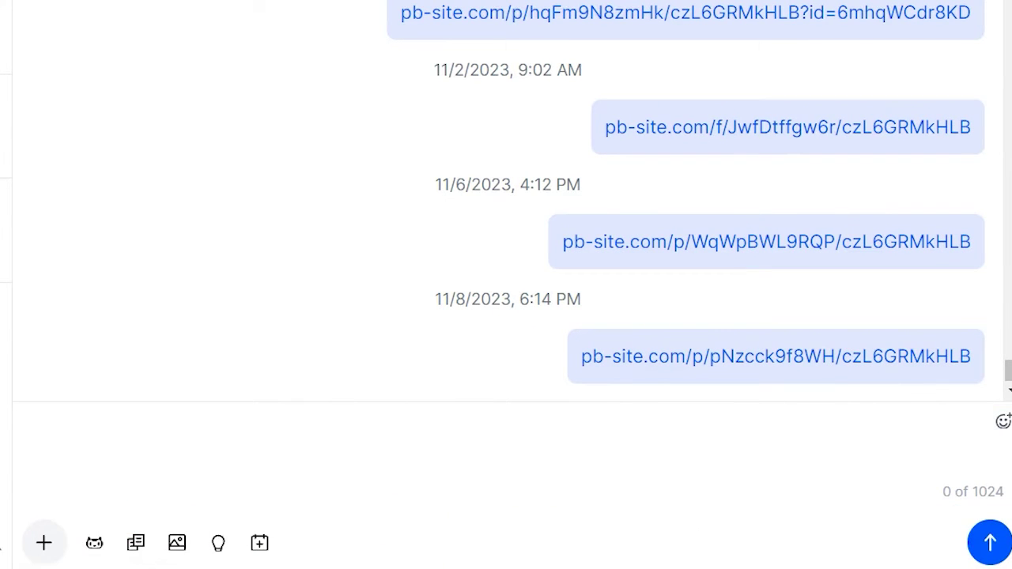
Send the redirect landing page link in the chat and open it to reach Sparkhub.
left_click(45, 544)
left_click(97, 431)
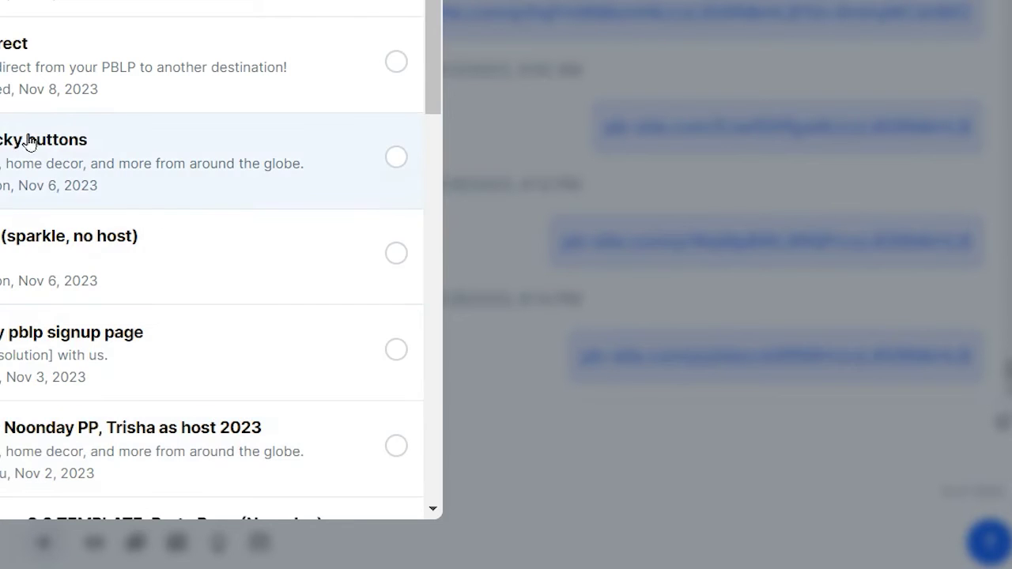
left_click(198, 63)
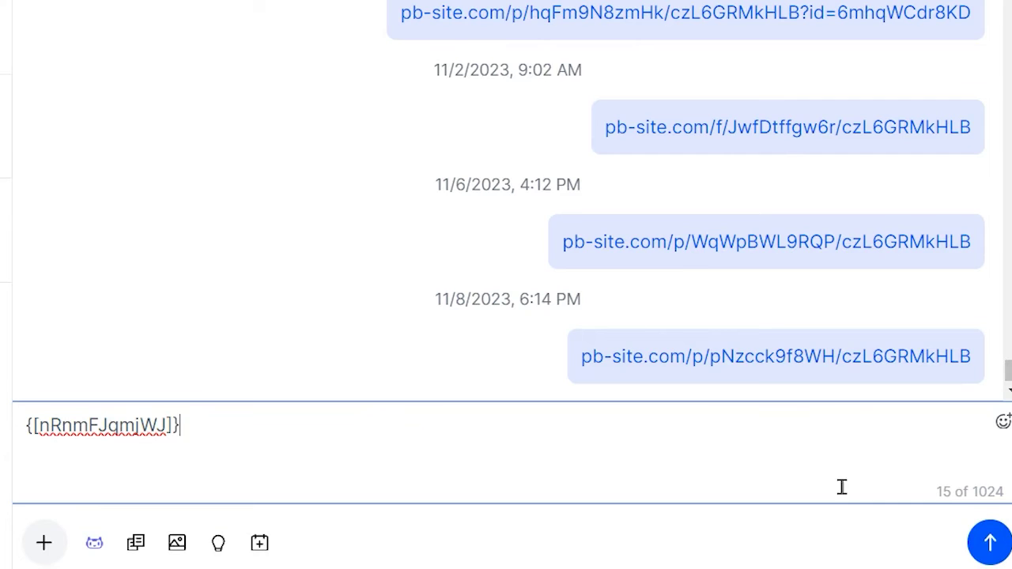
left_click(990, 544)
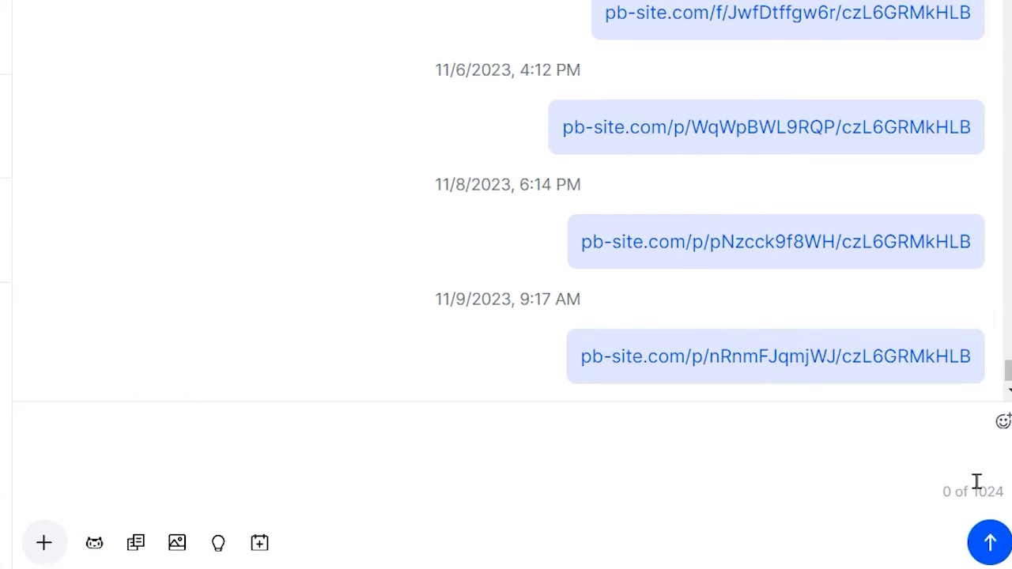
left_click(744, 362)
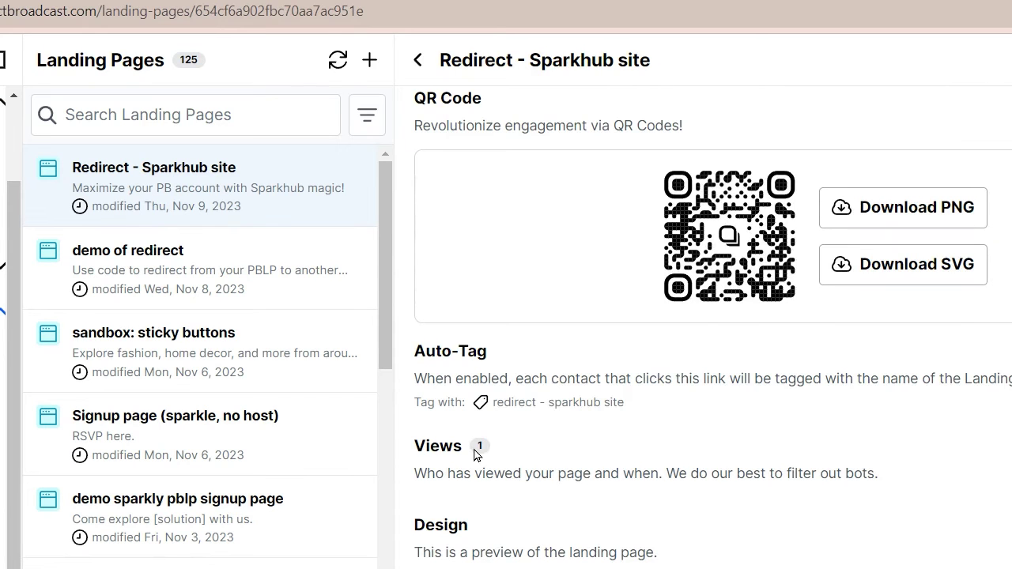
Show the Views list for the Redirect - Sparkhub site landing page.
left_click(474, 446)
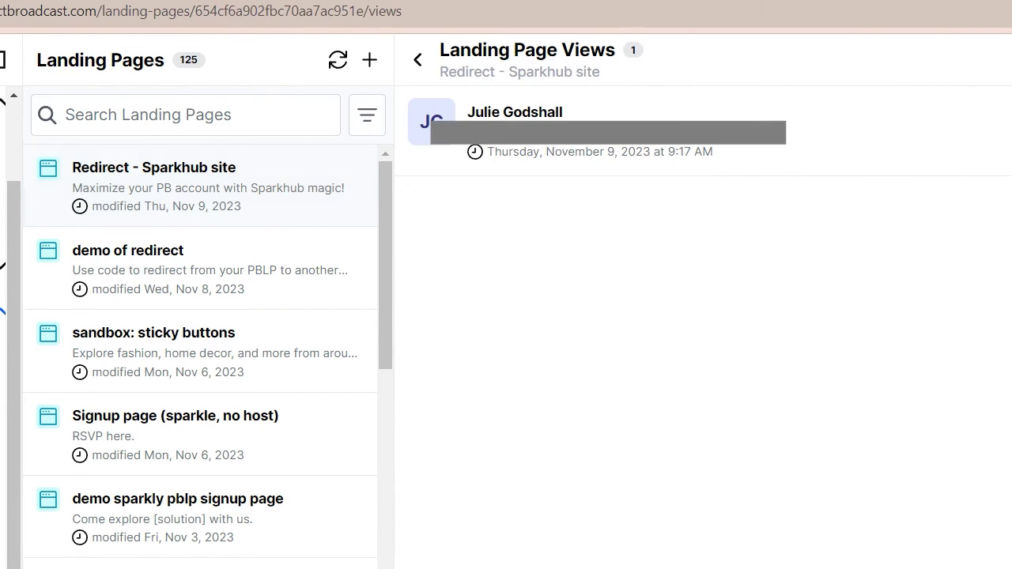